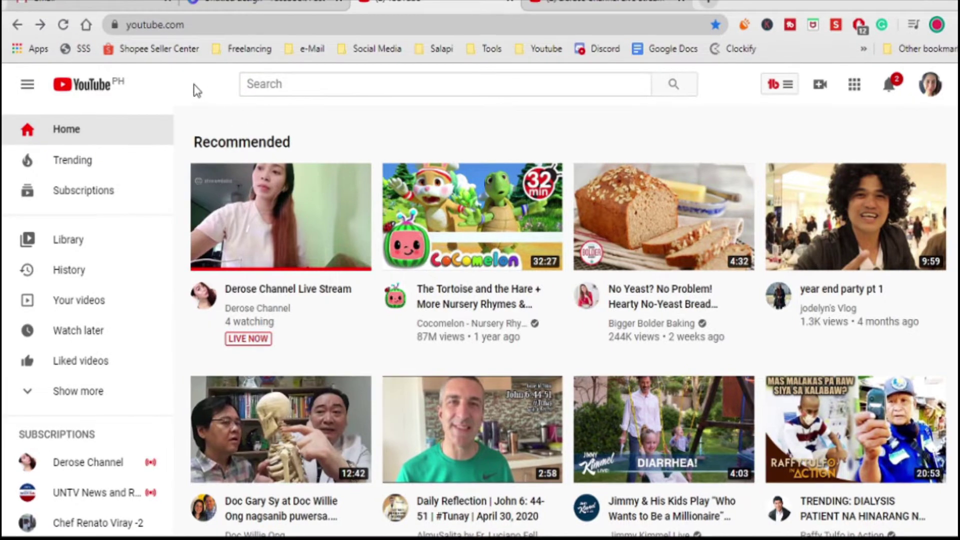
Step: Open YouTube Settings from the sidebar and browse the Zythandra account page
scroll(115, 158, down, 1)
scroll(115, 158, down, 3)
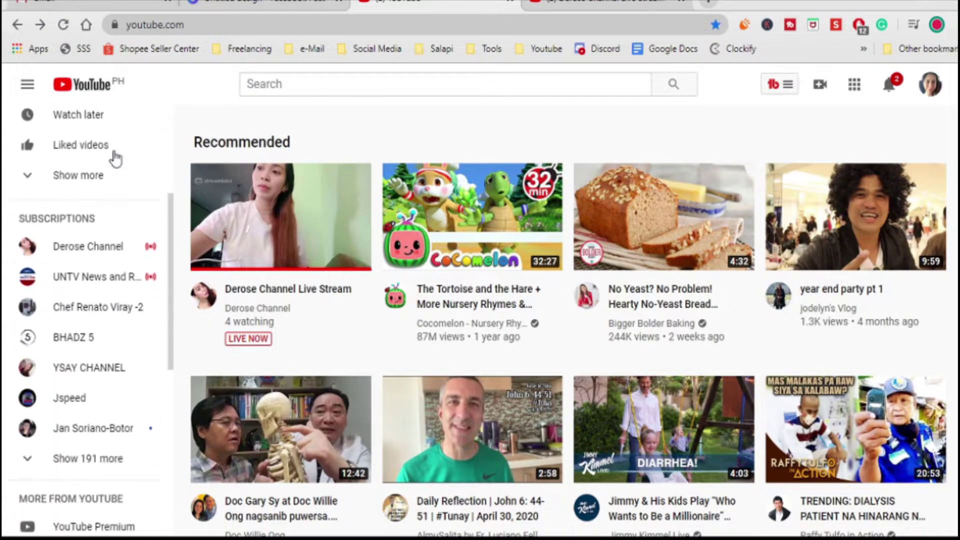
scroll(116, 158, down, 1)
scroll(115, 158, down, 5)
scroll(115, 158, down, 2)
click(132, 311)
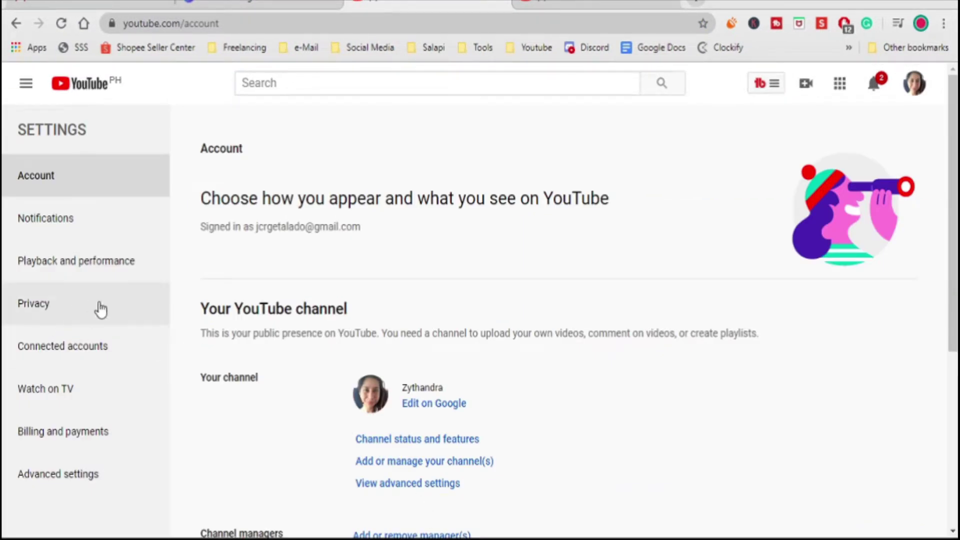
scroll(101, 307, down, 5)
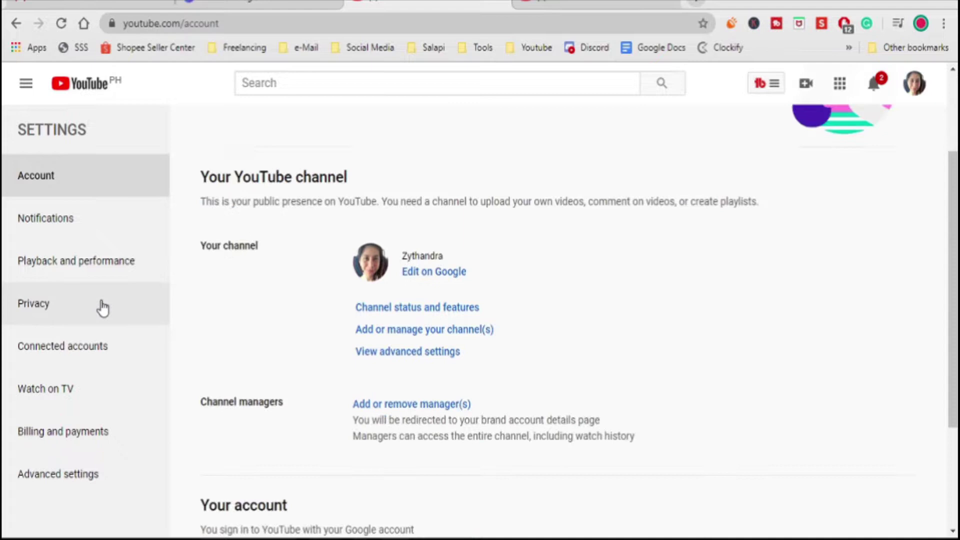
Step: Open Advanced settings, select the Channel ID, and reach the custom URL eligibility notice
click(62, 478)
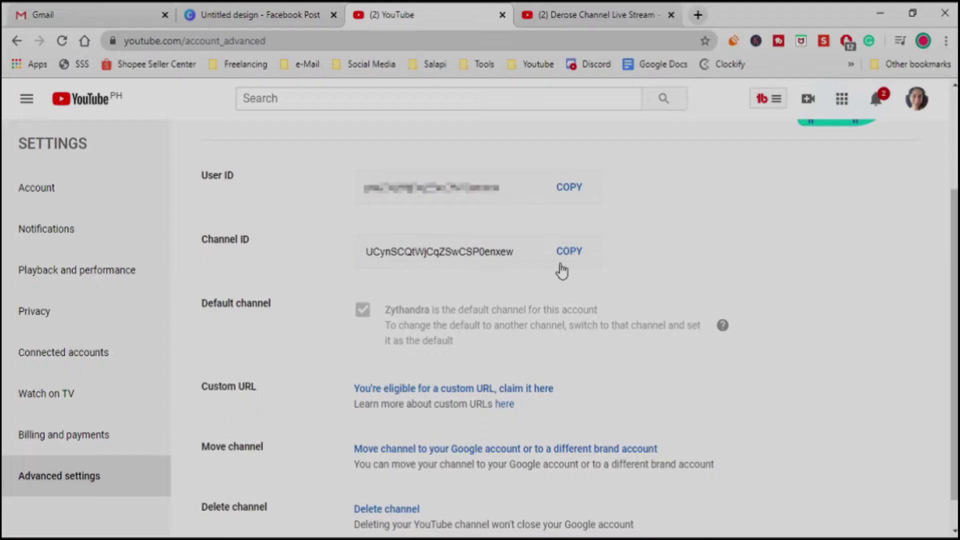
triple_click(289, 252)
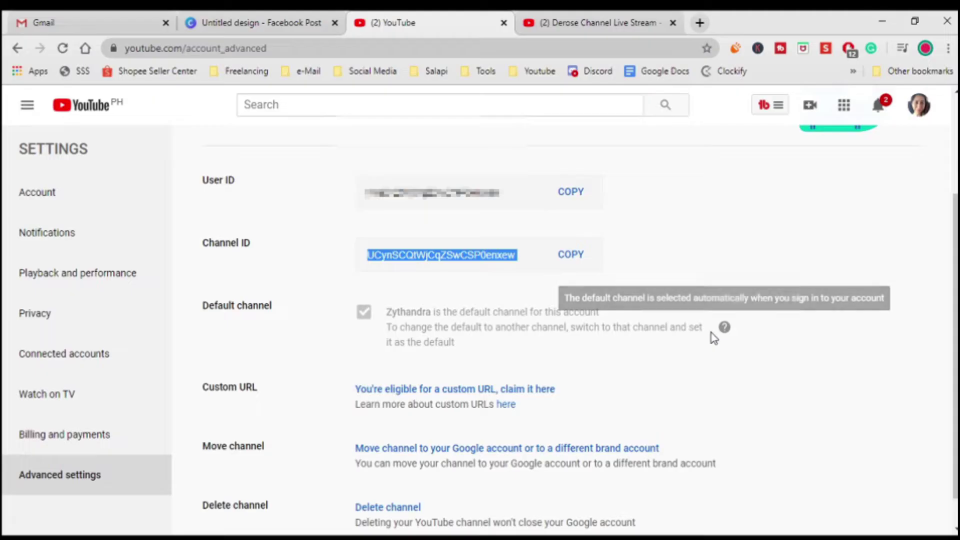
scroll(714, 334, down, 1)
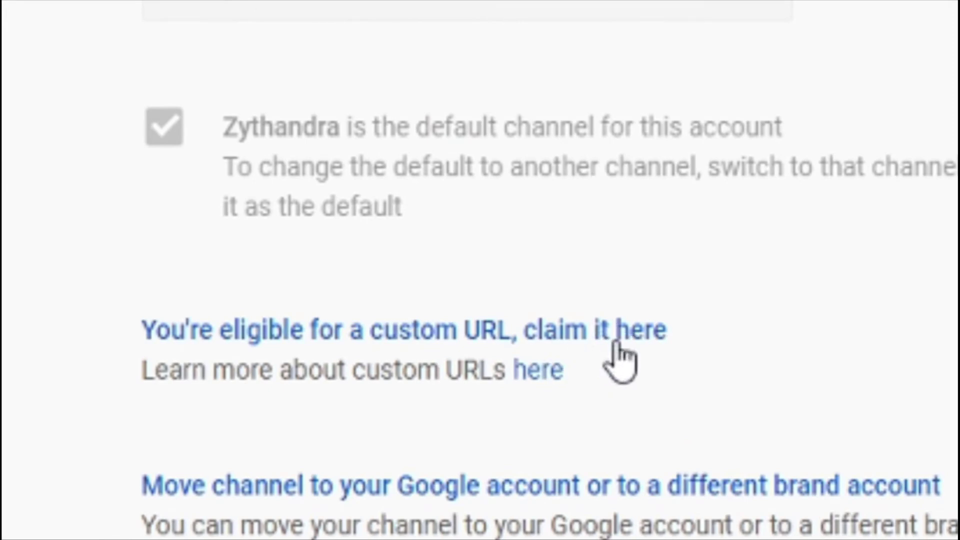
Step: Open the custom URL claim dialog and inspect the proposed youtube.com/c/Zythandra address
click(611, 335)
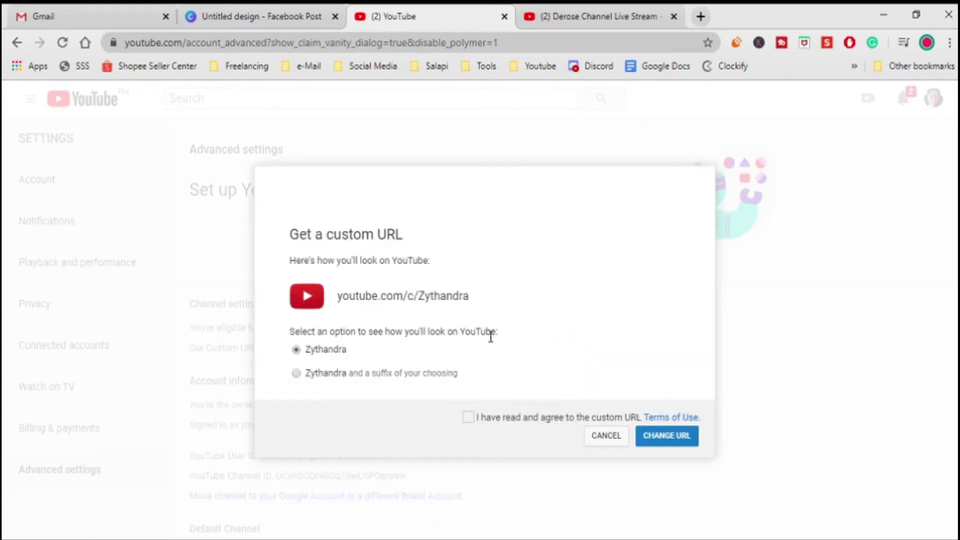
drag(469, 296, 336, 297)
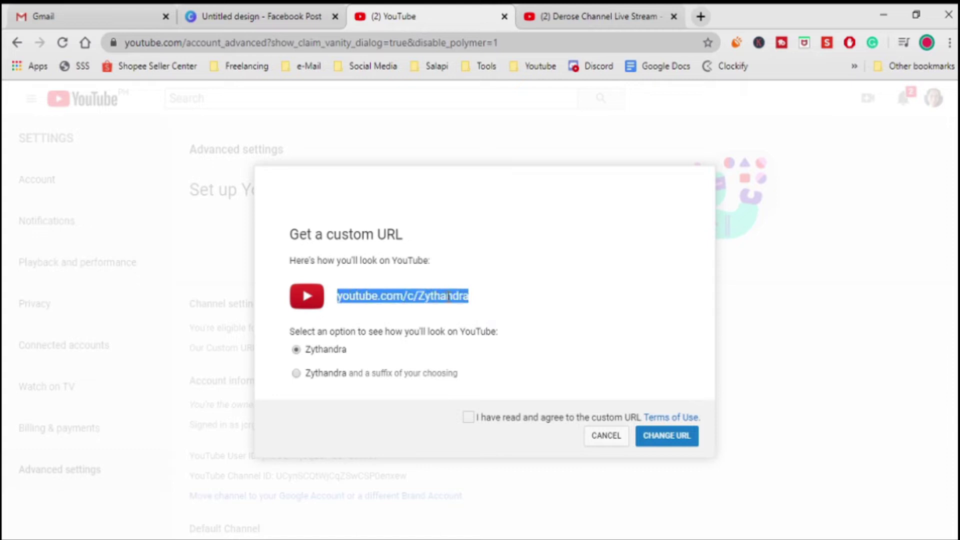
click(481, 305)
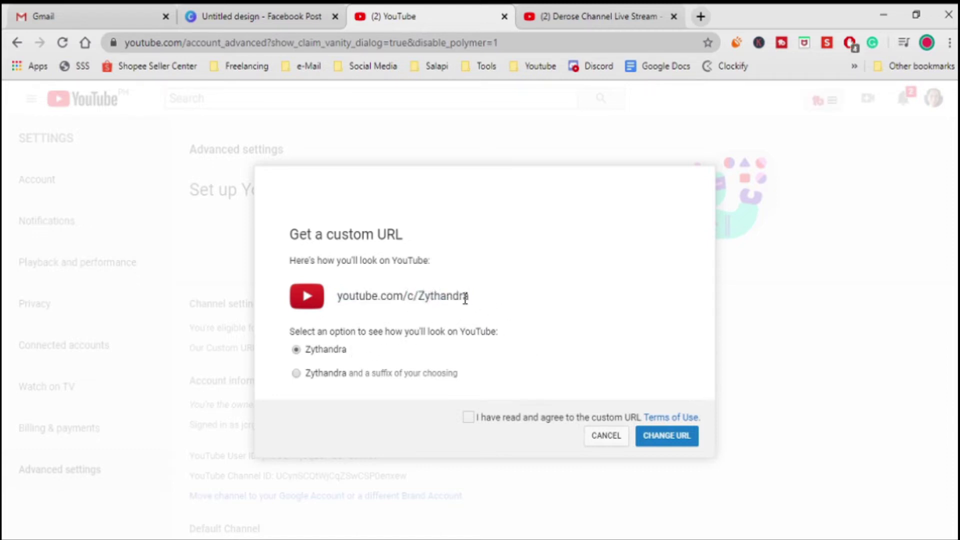
drag(469, 298, 429, 297)
click(463, 297)
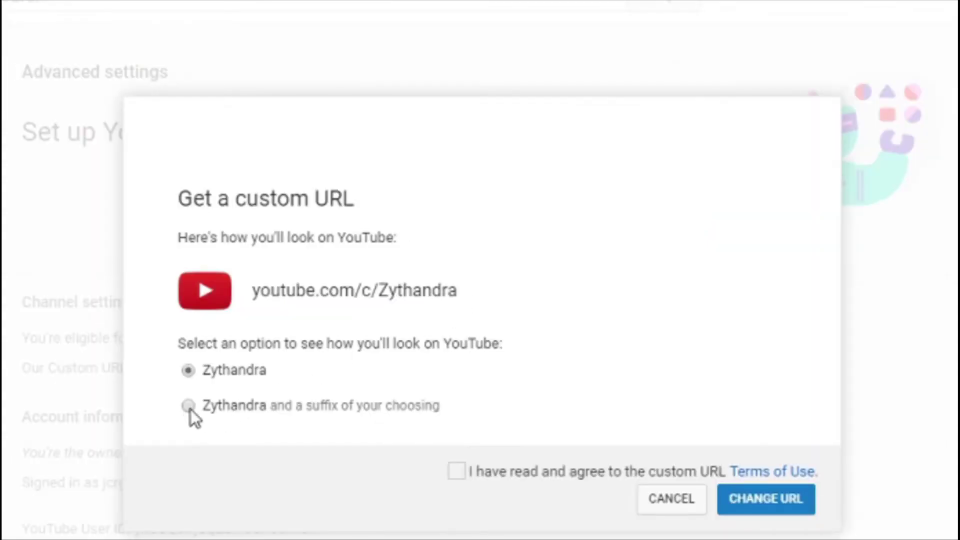
Step: Choose the 'Zythandra and a suffix' option, then try suffixes '75879' and '#' and erase them
click(190, 409)
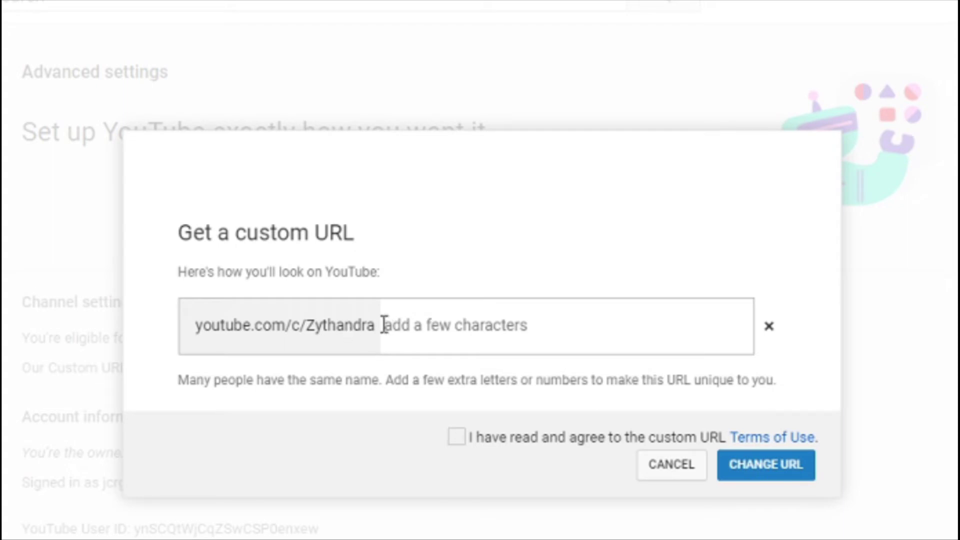
drag(306, 325, 370, 327)
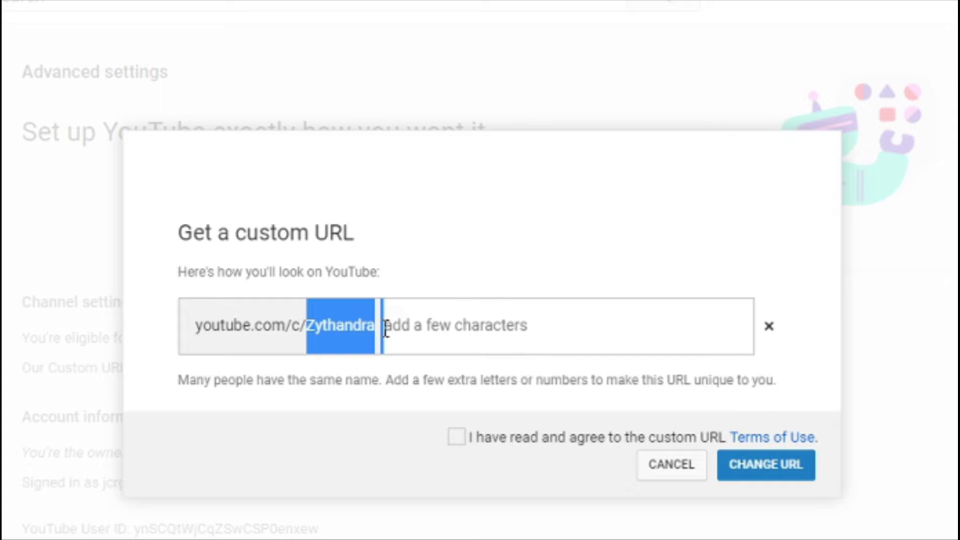
click(455, 328)
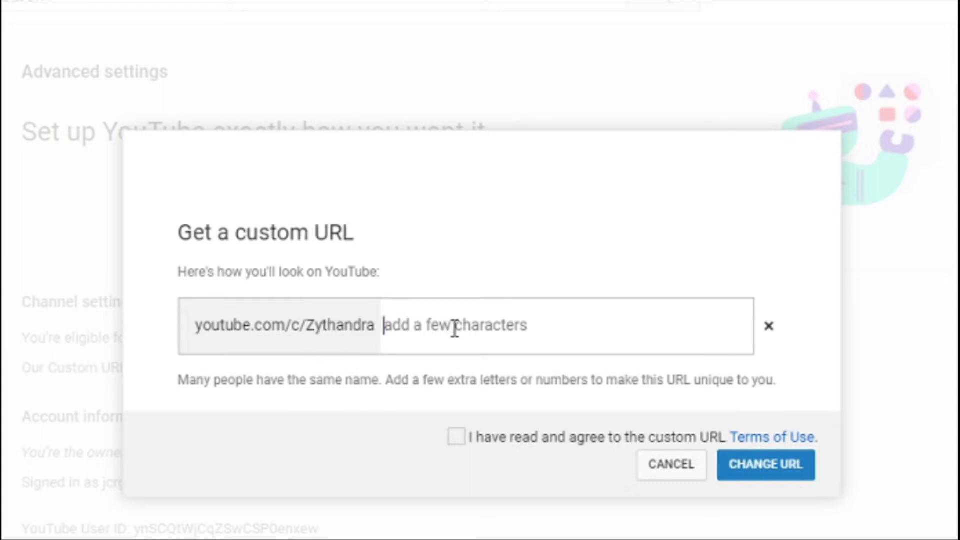
text(75879)
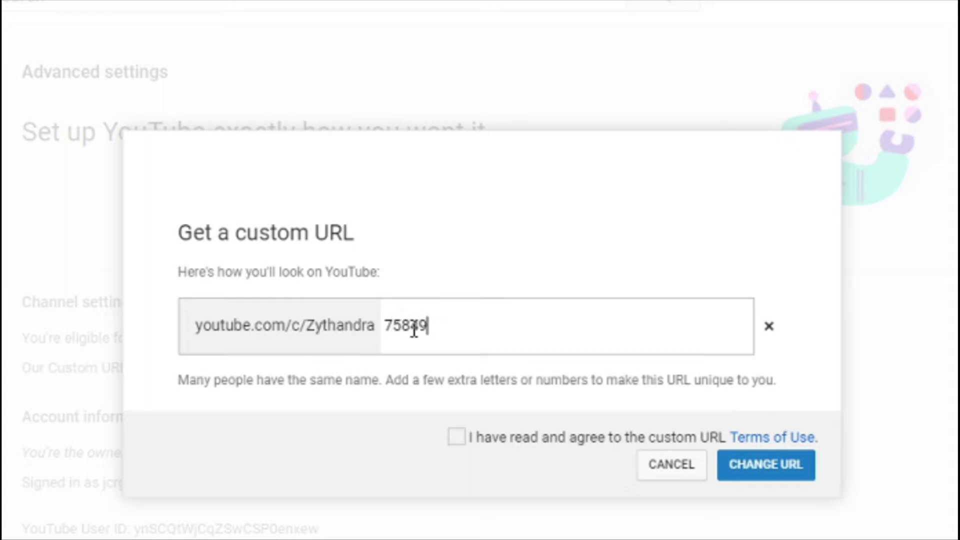
key(BackSpace)
key(BackSpace)
key(BackSpace)
key(BackSpace)
key(BackSpace)
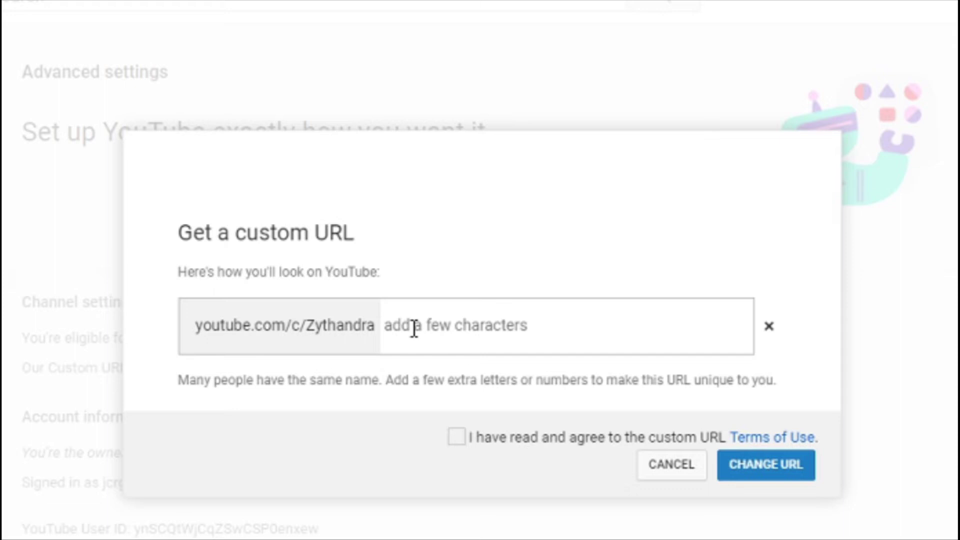
text(#0)
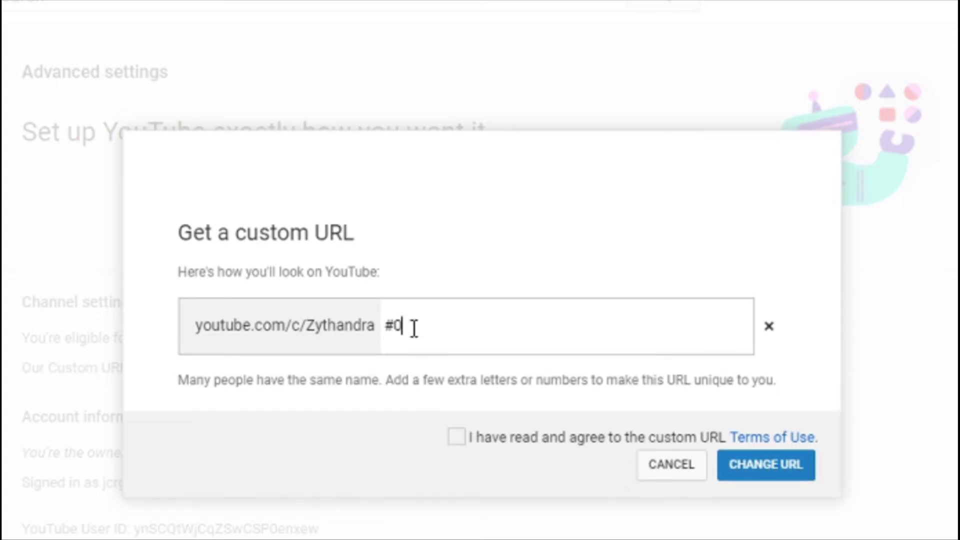
key(BackSpace)
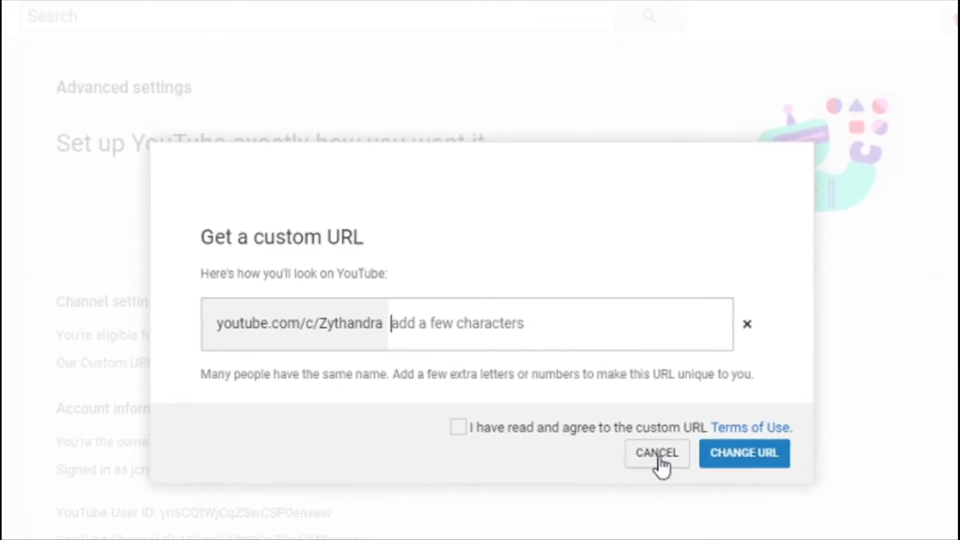
Step: Abandon the first custom URL claim and scroll the settings page
click(659, 459)
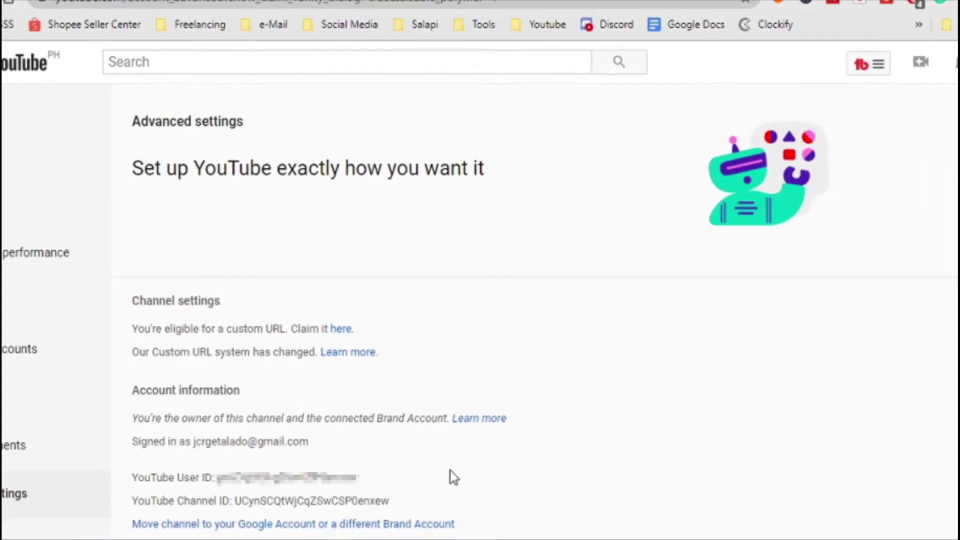
scroll(520, 443, down, 1)
scroll(518, 440, down, 2)
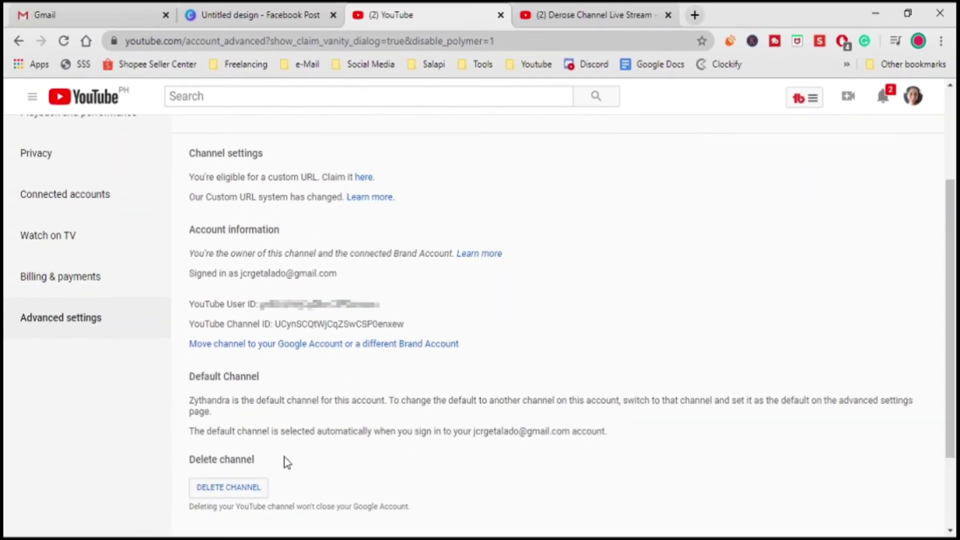
scroll(400, 422, up, 3)
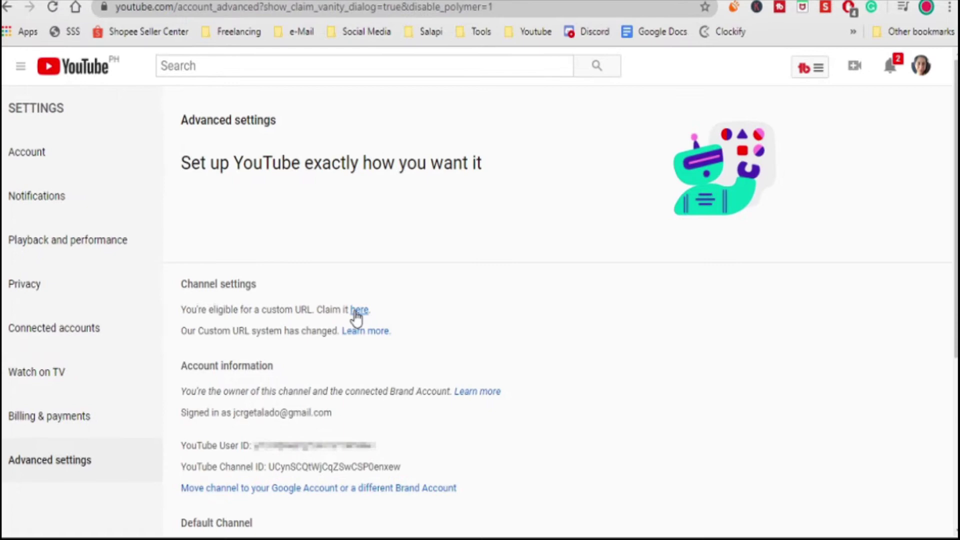
Step: Restart the claim, agree to the custom URL terms, and view the Terms of Use in a new tab
click(362, 323)
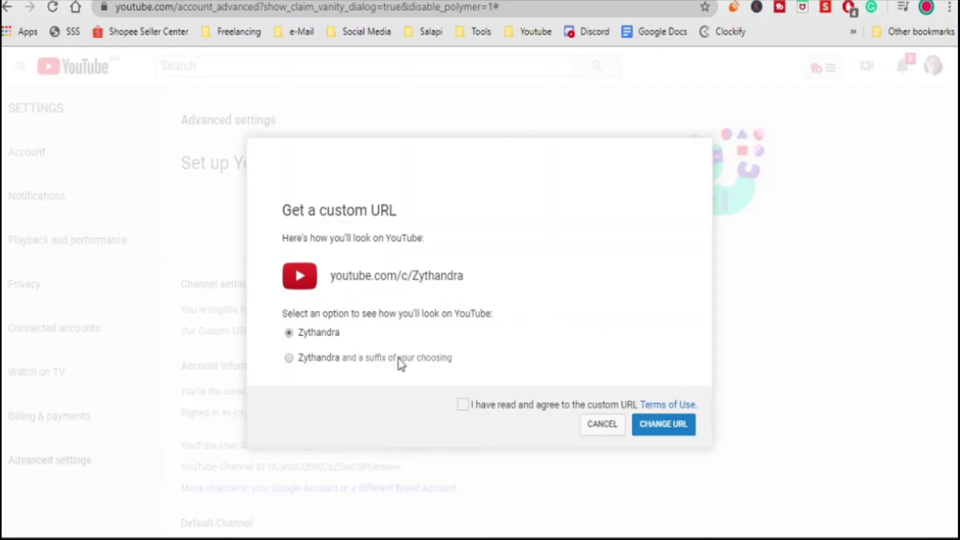
click(463, 406)
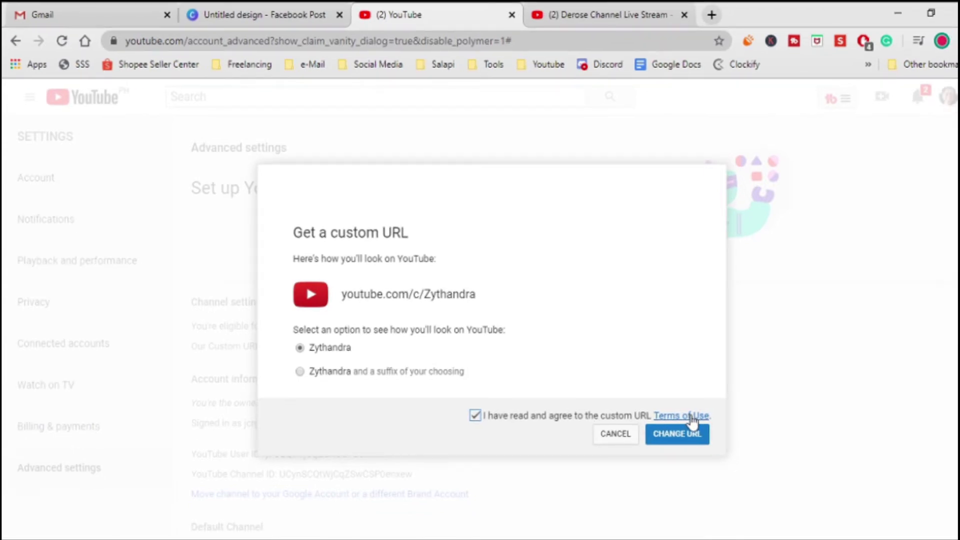
click(692, 419)
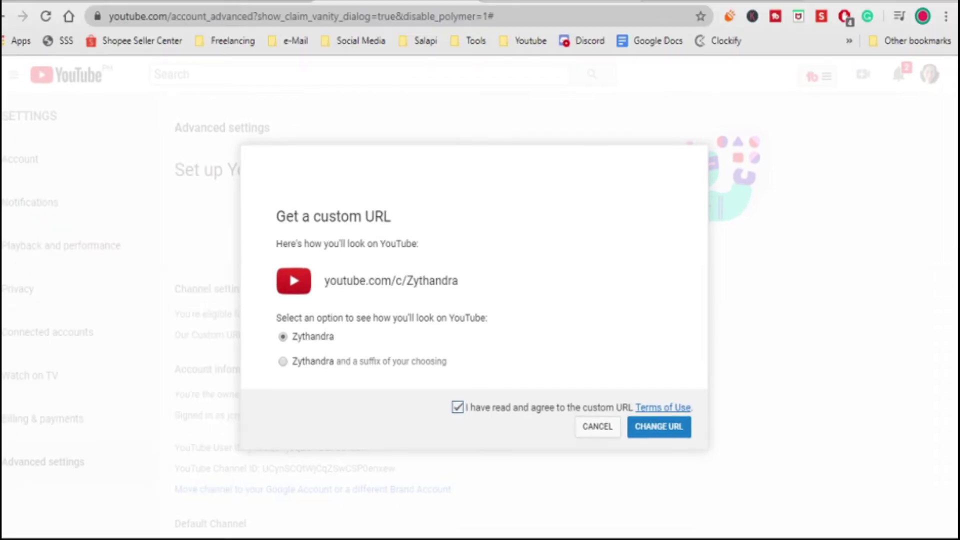
click(536, 18)
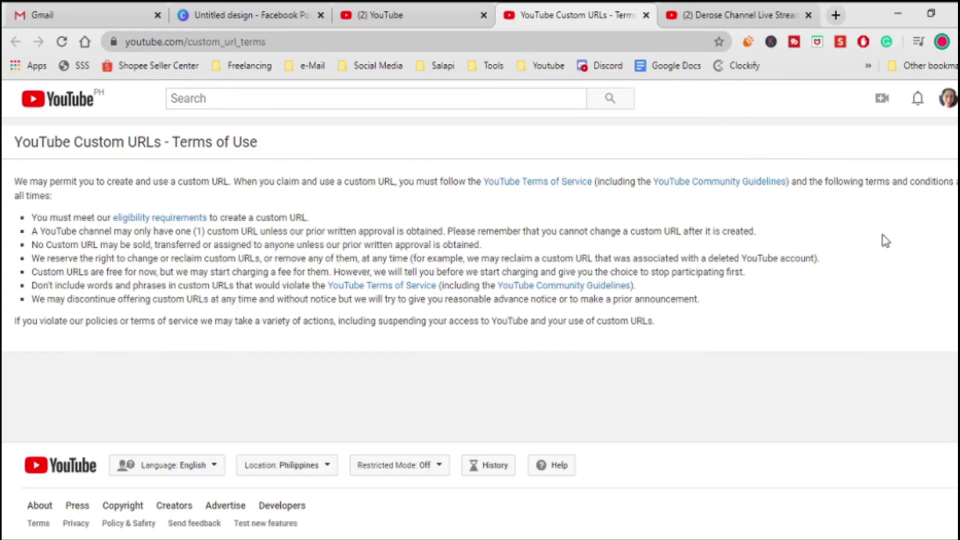
Step: Highlight the custom URL Terms of Use text while reading, then deselect it
drag(654, 321, 6, 173)
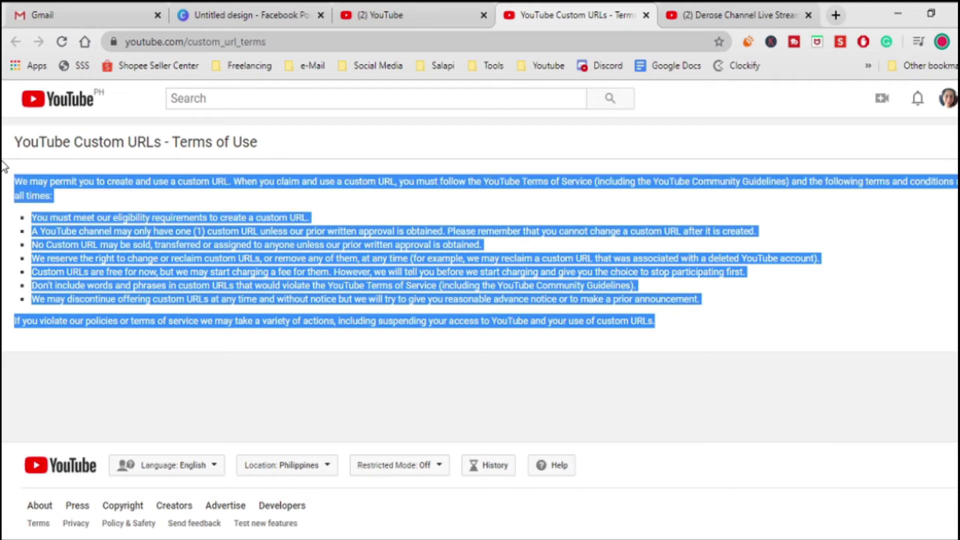
click(649, 218)
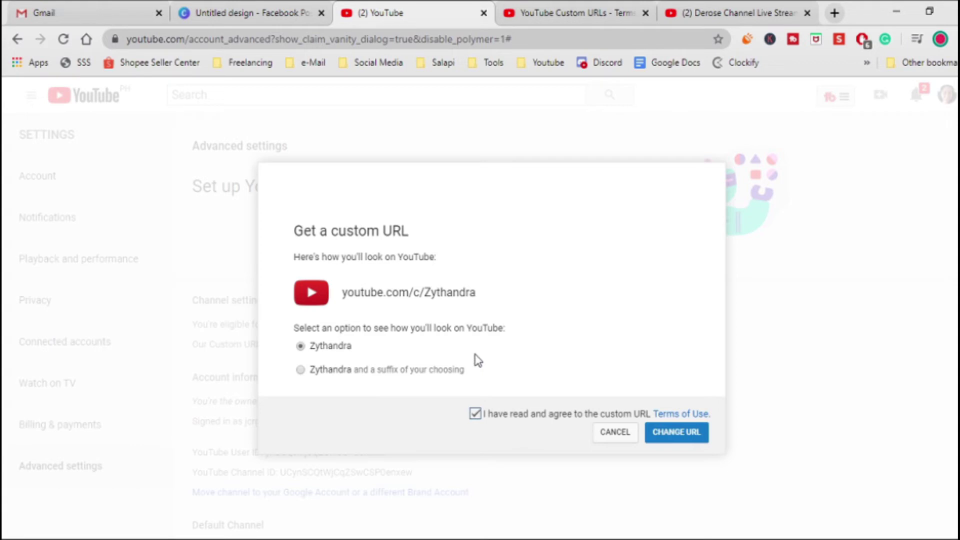
Step: Submit youtube.com/c/Zythandra, review the permanence warning, and confirm the choice
click(681, 440)
drag(294, 362, 671, 371)
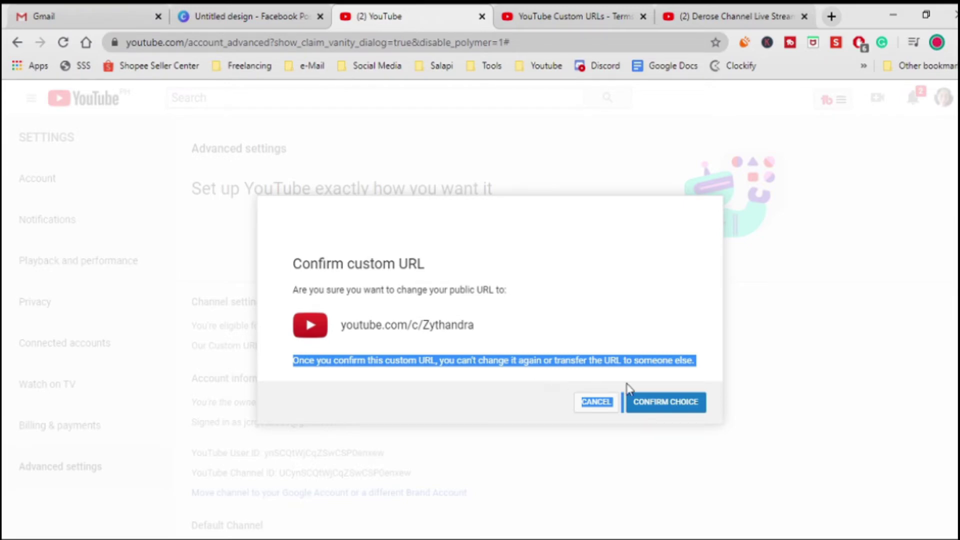
click(666, 397)
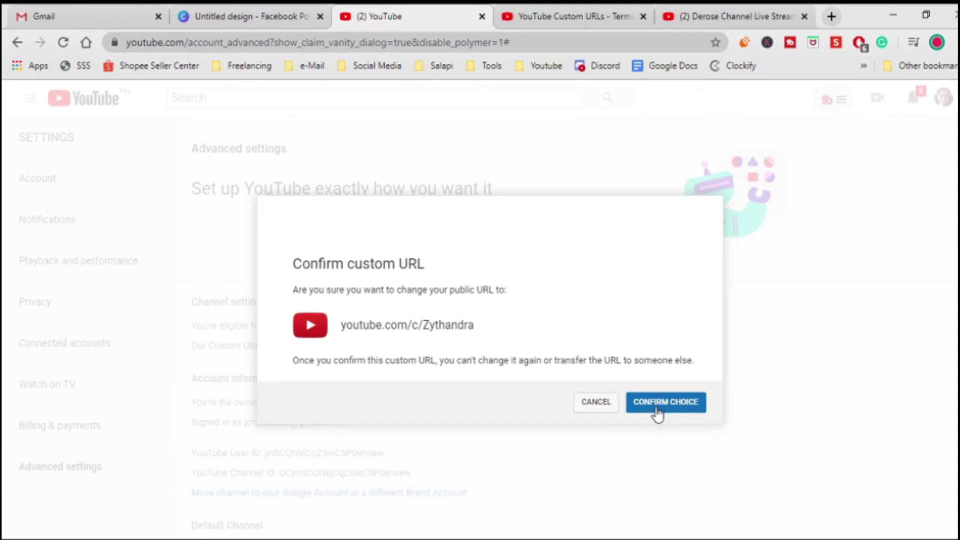
click(670, 409)
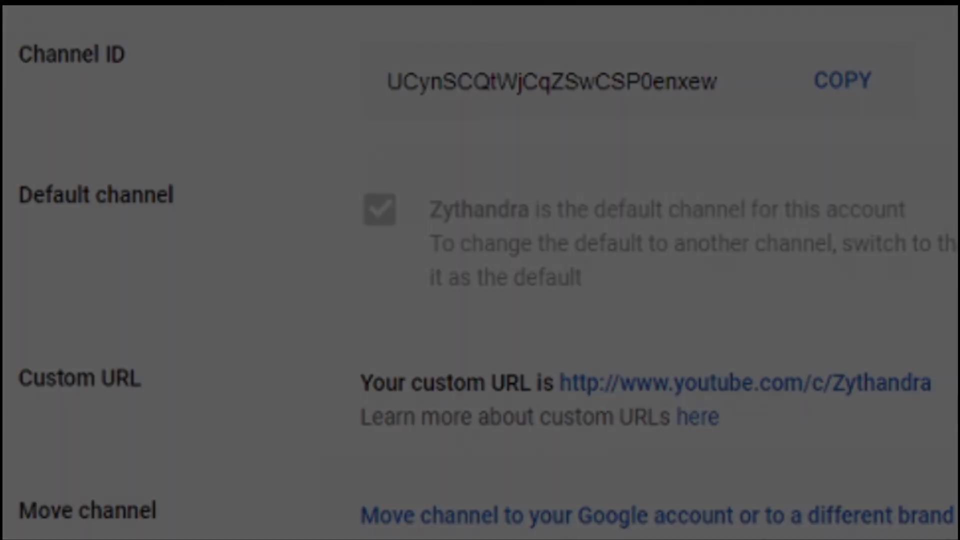
Step: Open Advanced settings and highlight the channel's Channel ID
scroll(442, 349, up, 1)
scroll(442, 350, down, 1)
scroll(442, 350, down, 1)
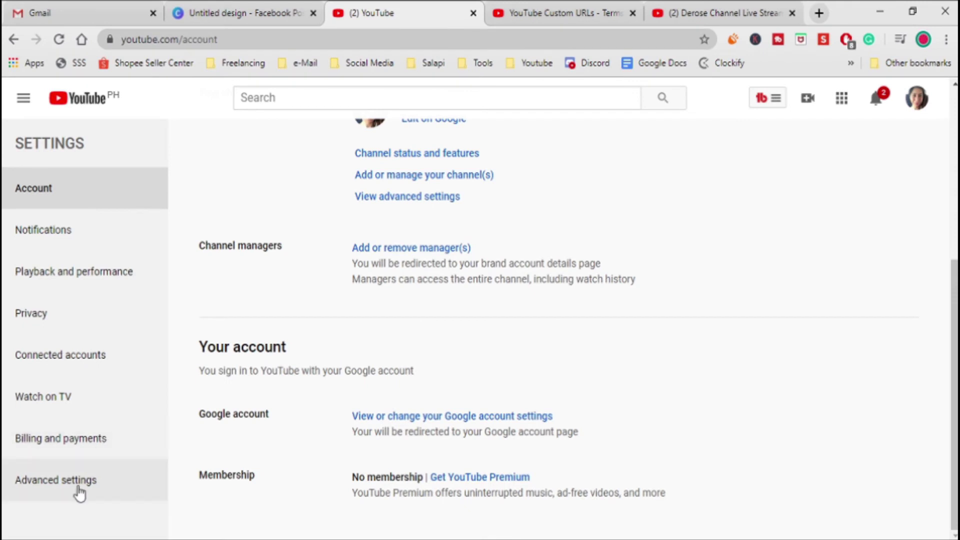
click(78, 490)
scroll(686, 380, down, 1)
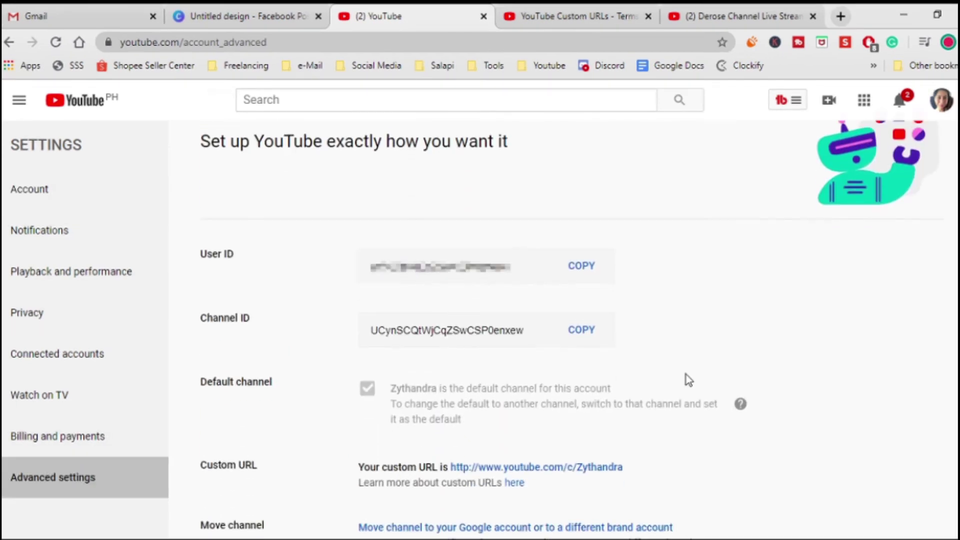
drag(541, 328, 370, 328)
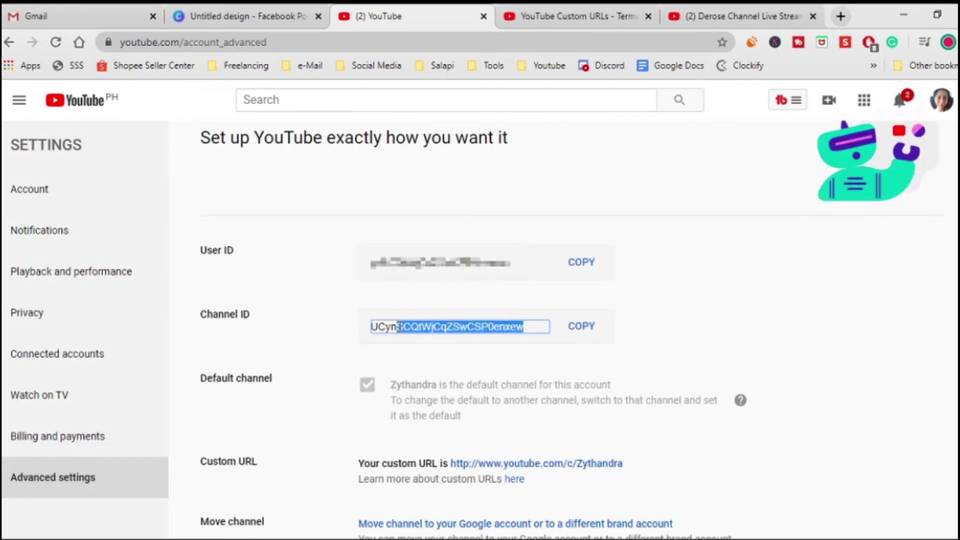
click(875, 356)
Step: Highlight the new youtube.com/c/Zythandra custom URL and point out the Channel ID beside it
scroll(860, 360, down, 1)
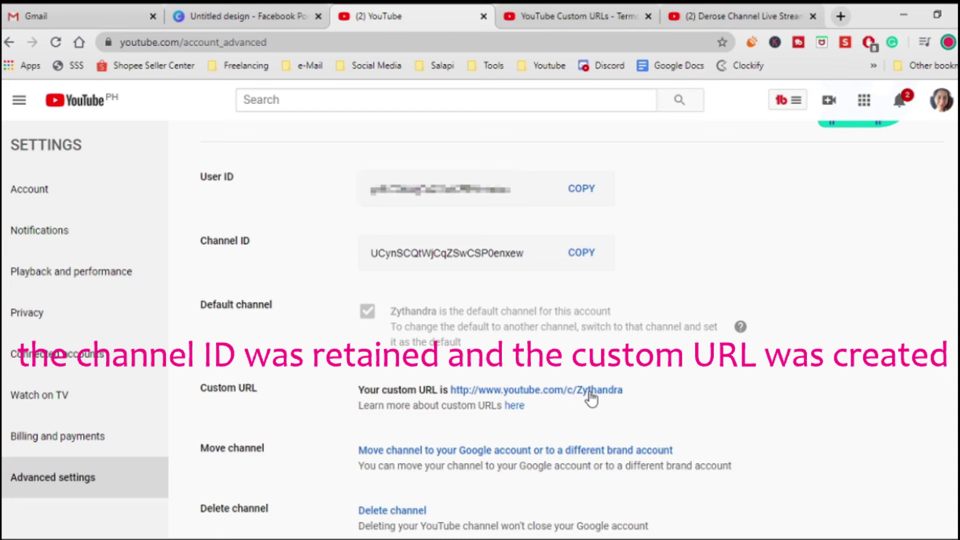
drag(627, 393, 449, 394)
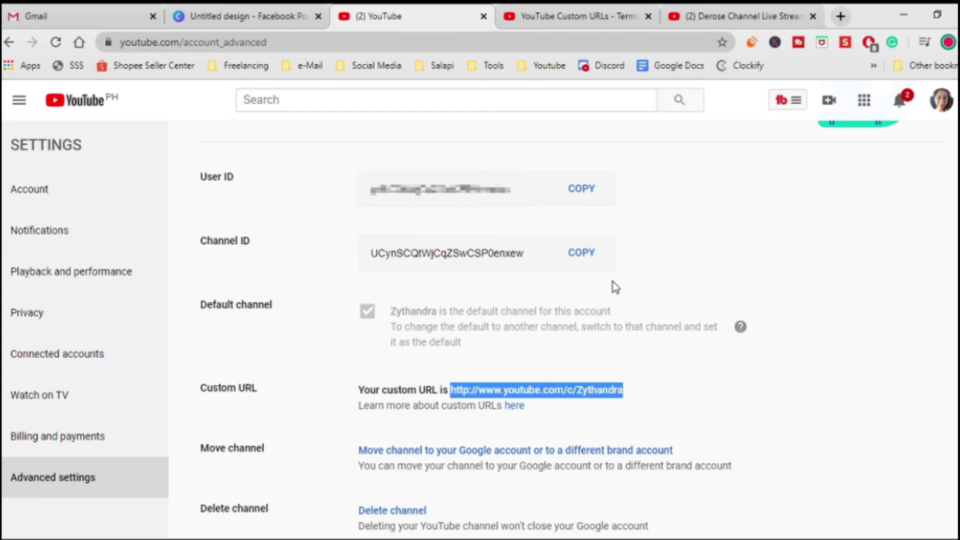
click(876, 371)
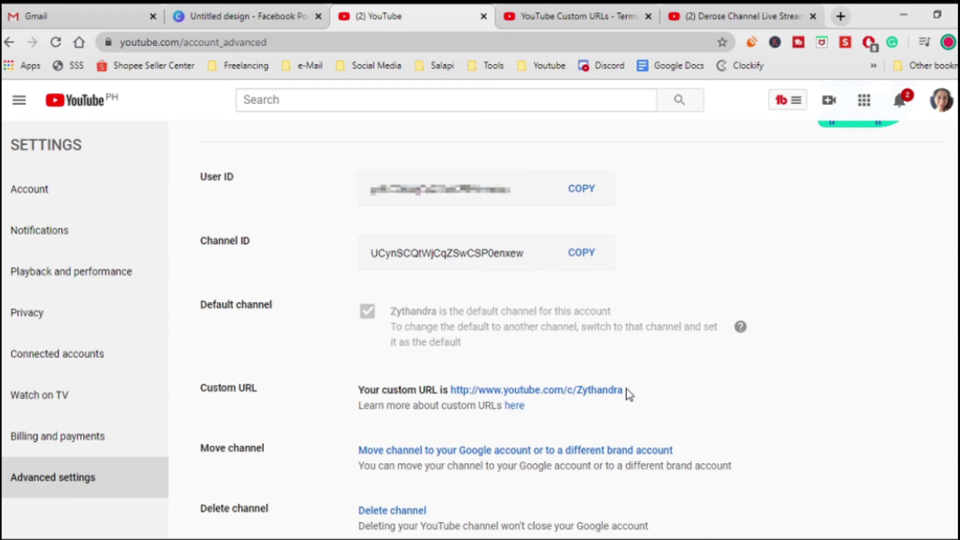
click(524, 253)
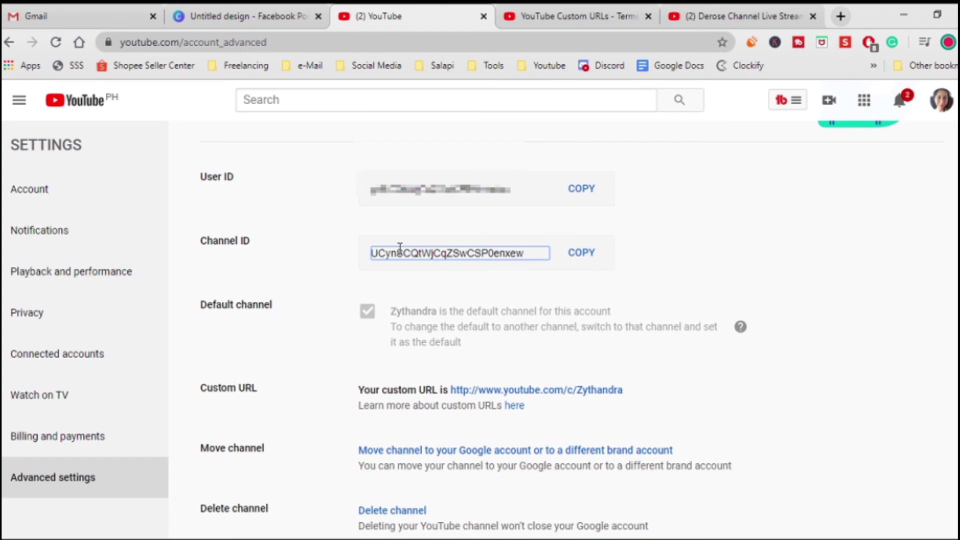
click(890, 395)
scroll(890, 395, down, 1)
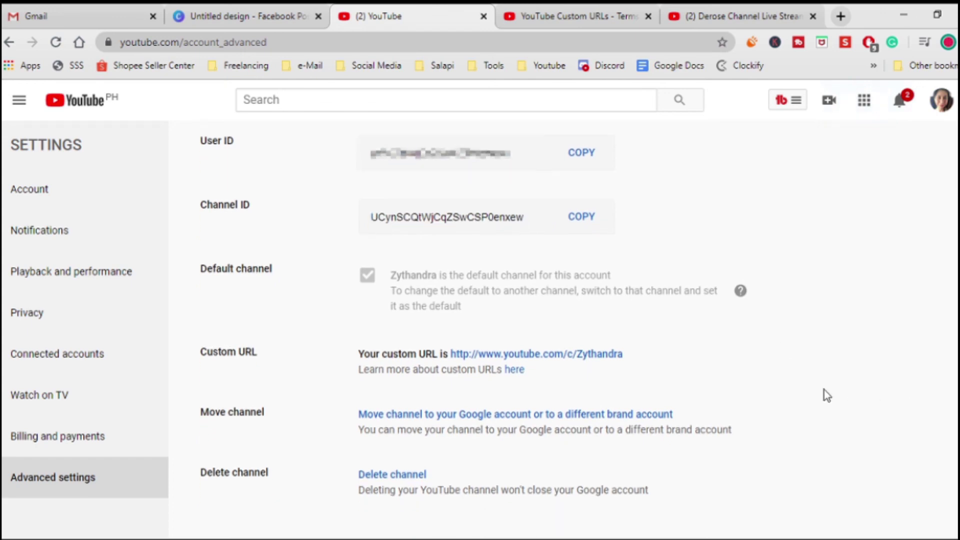